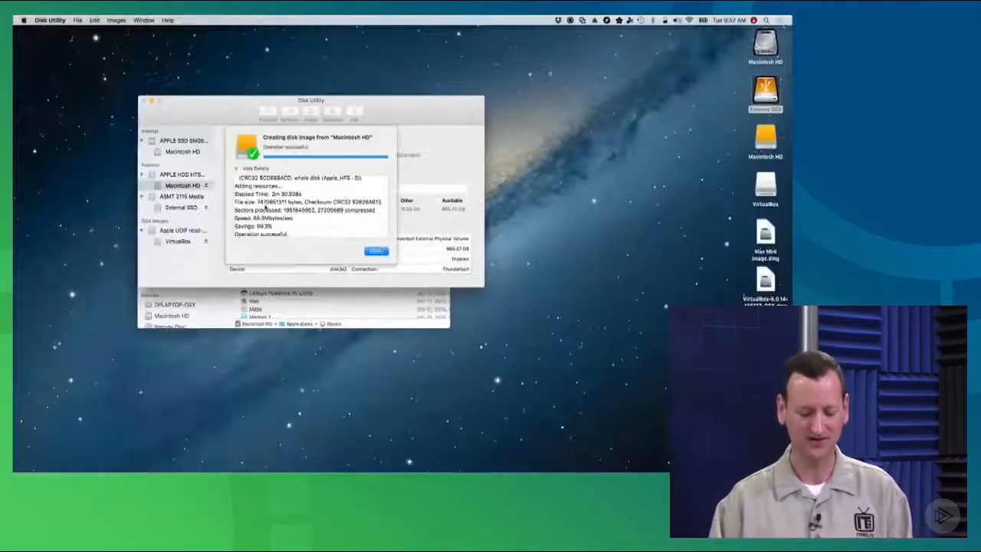
# Dismiss the finished imaging report and show the file info for Mac Mini Image.dmg on the desktop
pyautogui.click(376, 252)
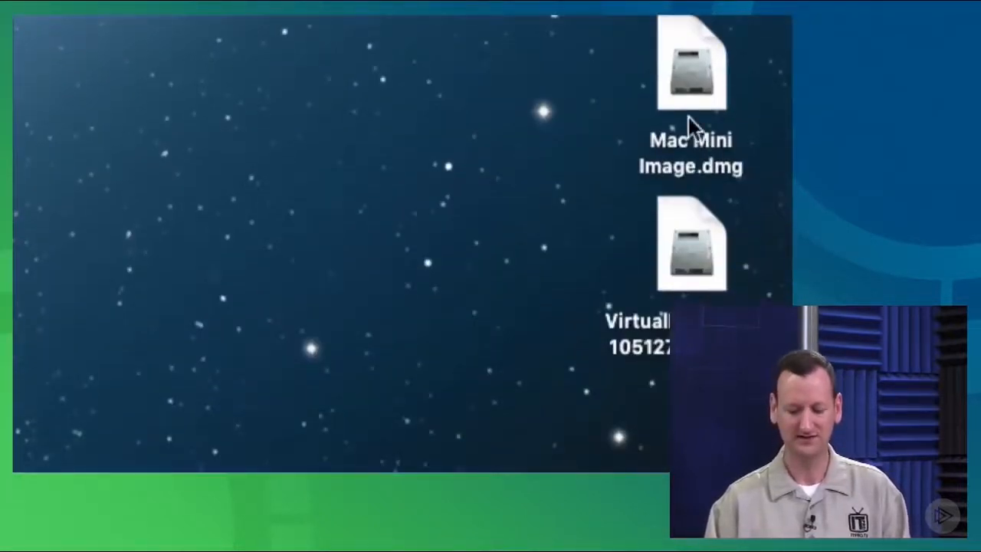
pyautogui.click(686, 89)
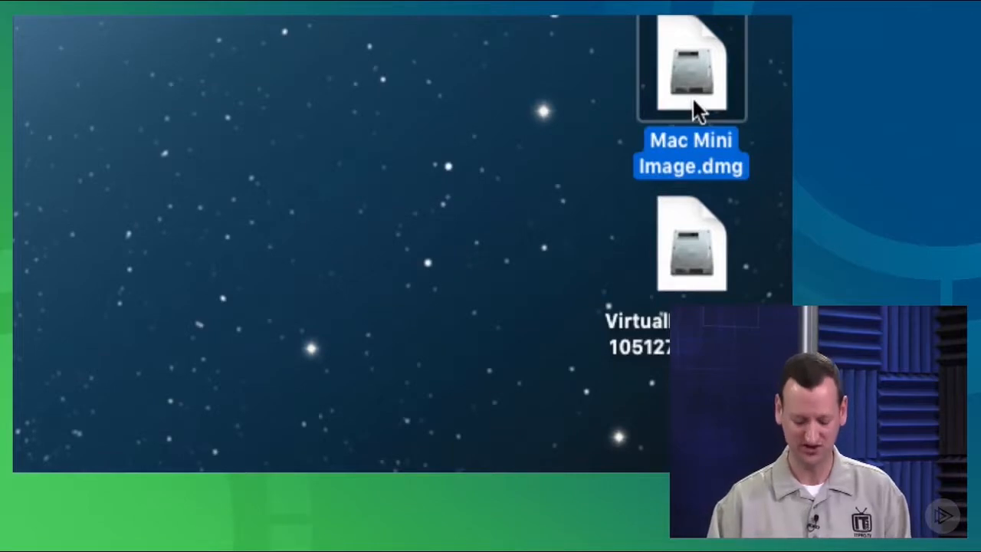
pyautogui.press('super+i')
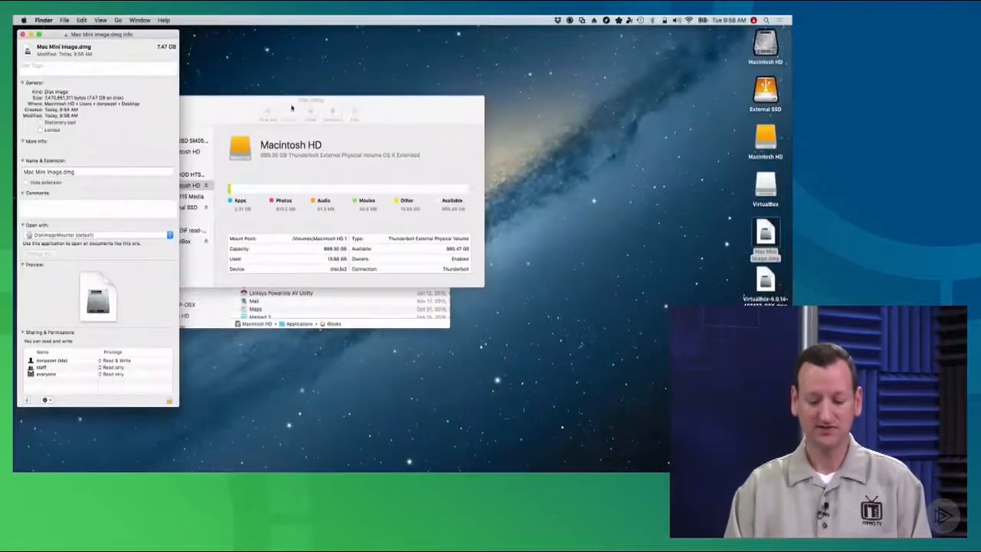
# Start a new blank disk image in Disk Utility with the file name ibooks-v1.2
pyautogui.click(217, 113)
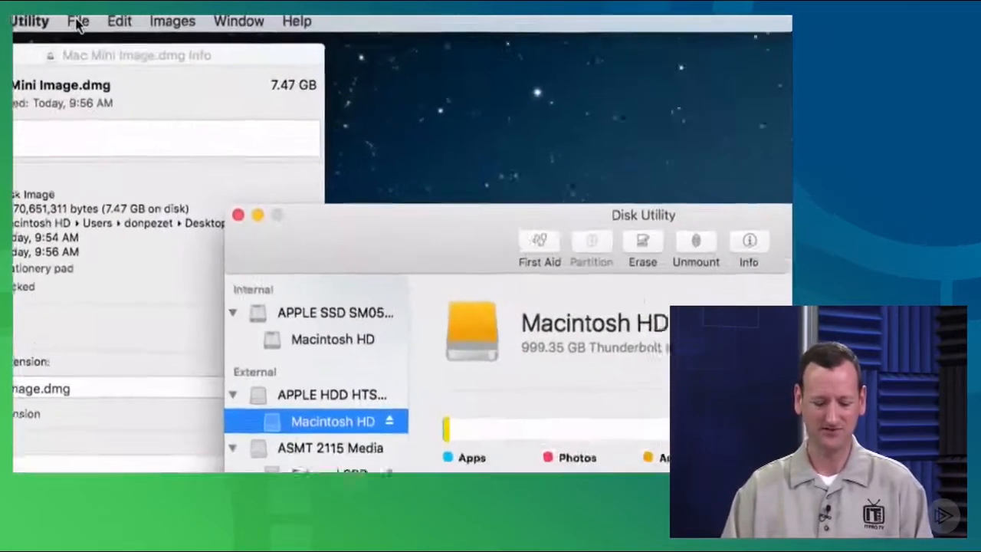
pyautogui.click(77, 21)
pyautogui.moveTo(207, 52)
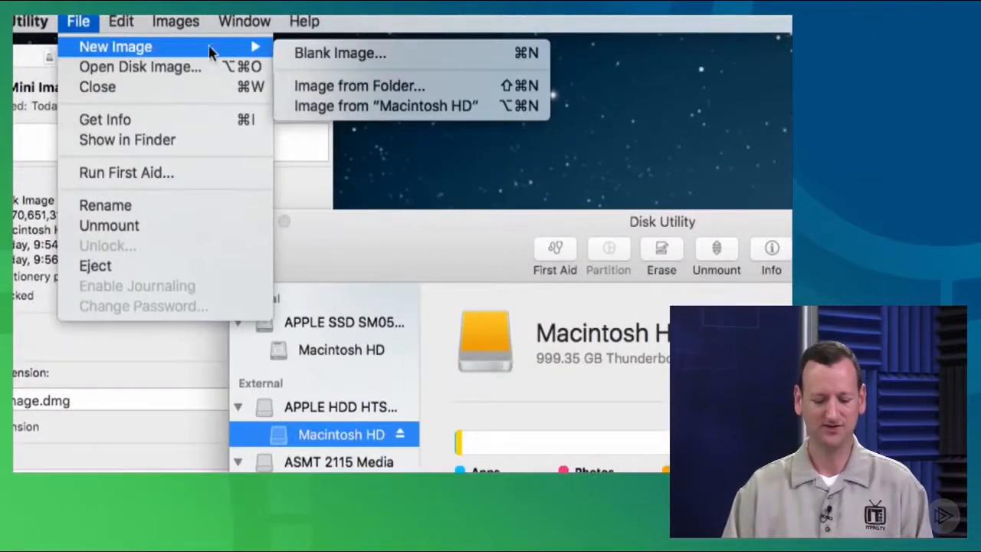
pyautogui.click(376, 58)
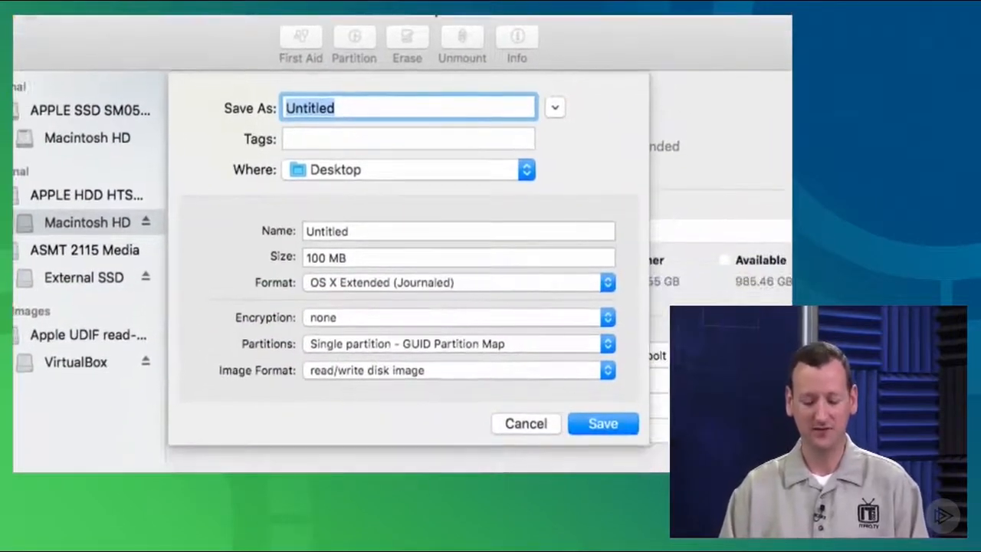
pyautogui.write('iBooks v')
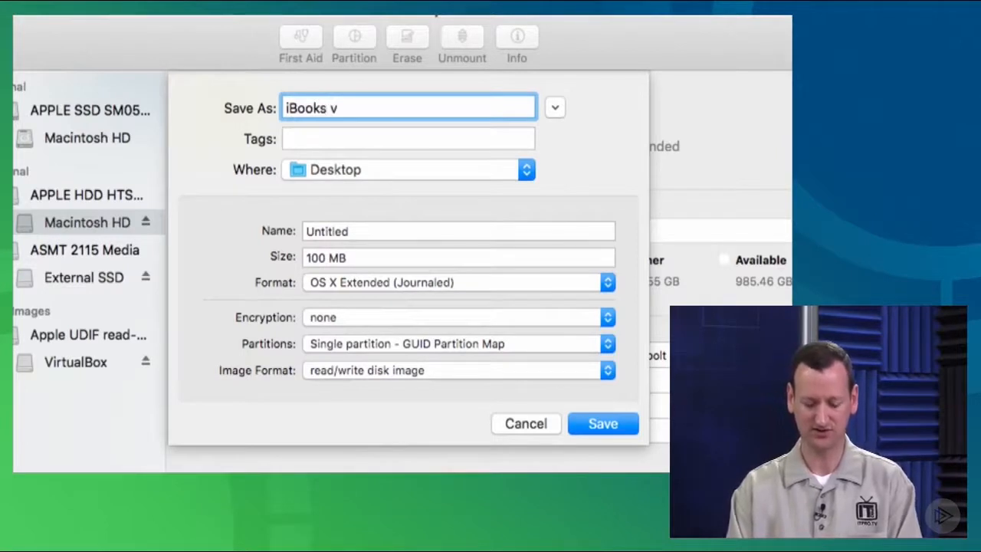
pyautogui.press('BackSpace')
pyautogui.press('BackSpace')
pyautogui.press('BackSpace')
pyautogui.press('BackSpace')
pyautogui.press('BackSpace')
pyautogui.press('BackSpace')
pyautogui.press('BackSpace')
pyautogui.press('BackSpace')
pyautogui.write('ib')
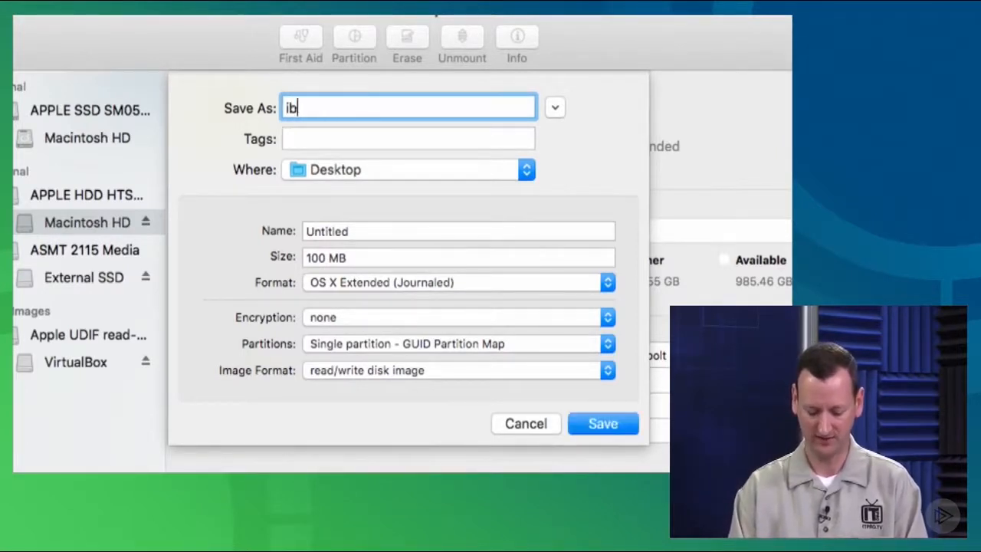
pyautogui.write('ooks-v')
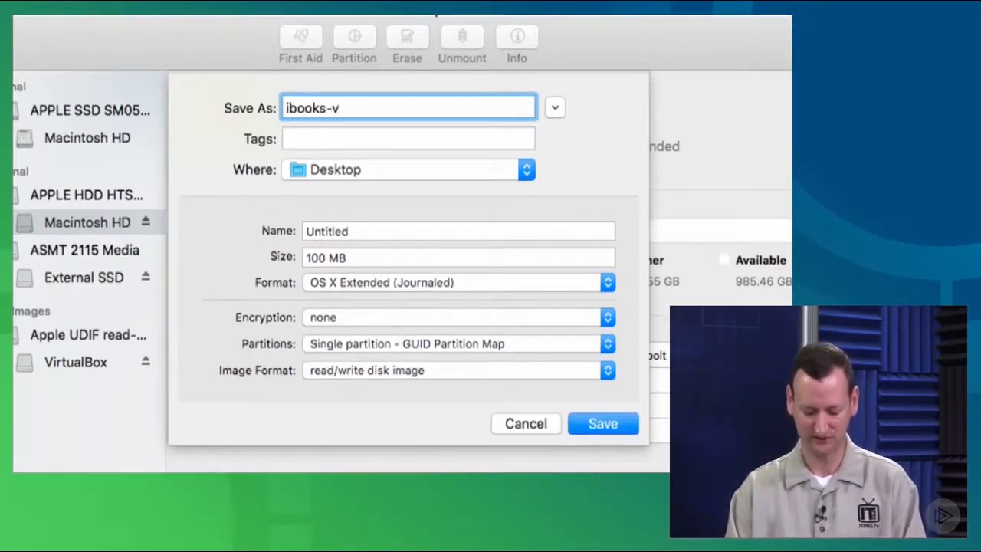
pyautogui.write('1')
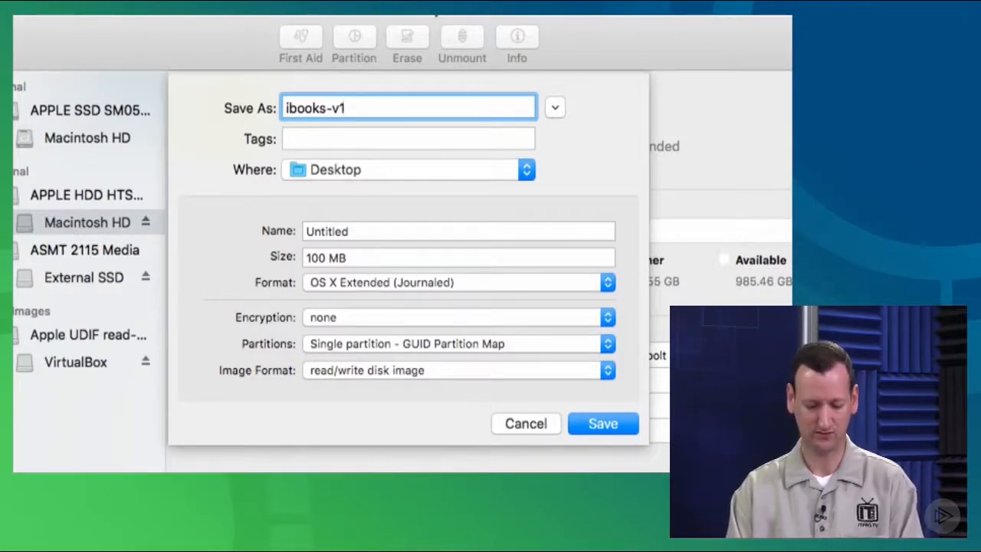
pyautogui.write('.2')
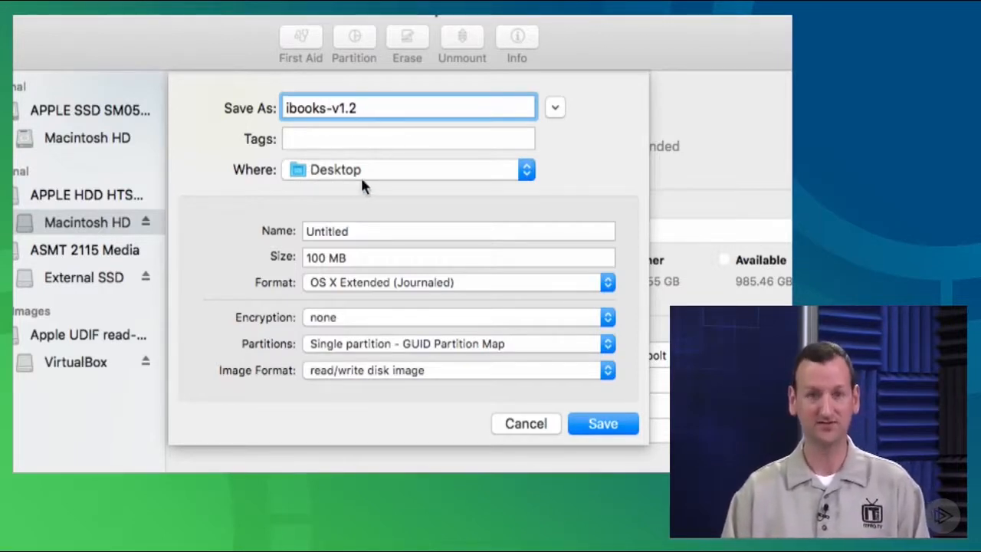
# Set the volume name of the blank image to iBooks v1.2
pyautogui.doubleClick(363, 231)
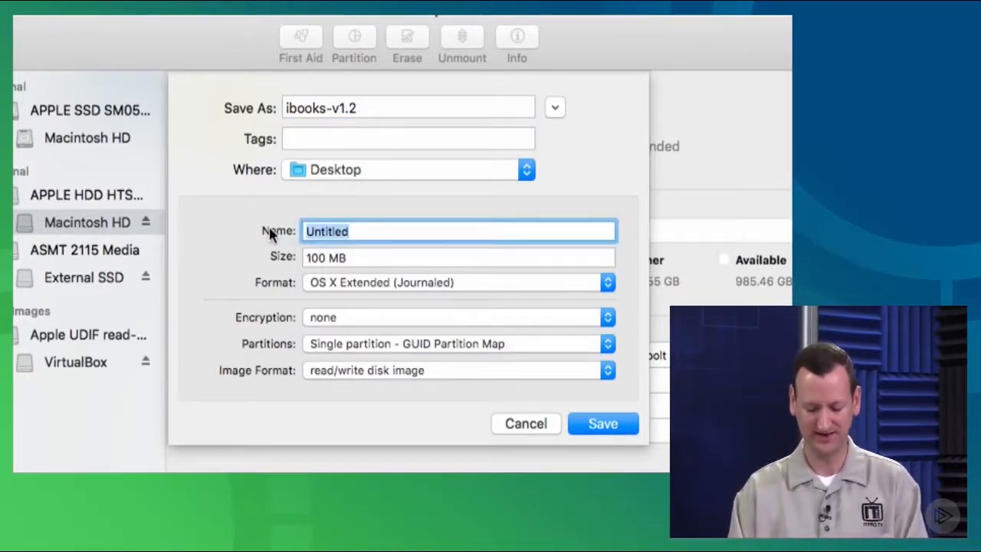
pyautogui.press('BackSpace')
pyautogui.write('iBook')
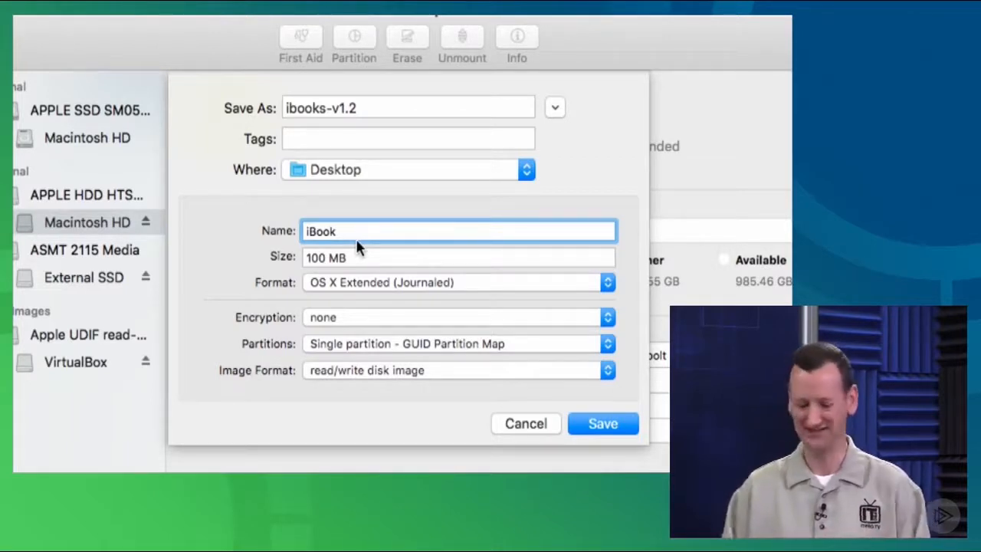
pyautogui.press('BackSpace')
pyautogui.write('s v1.2')
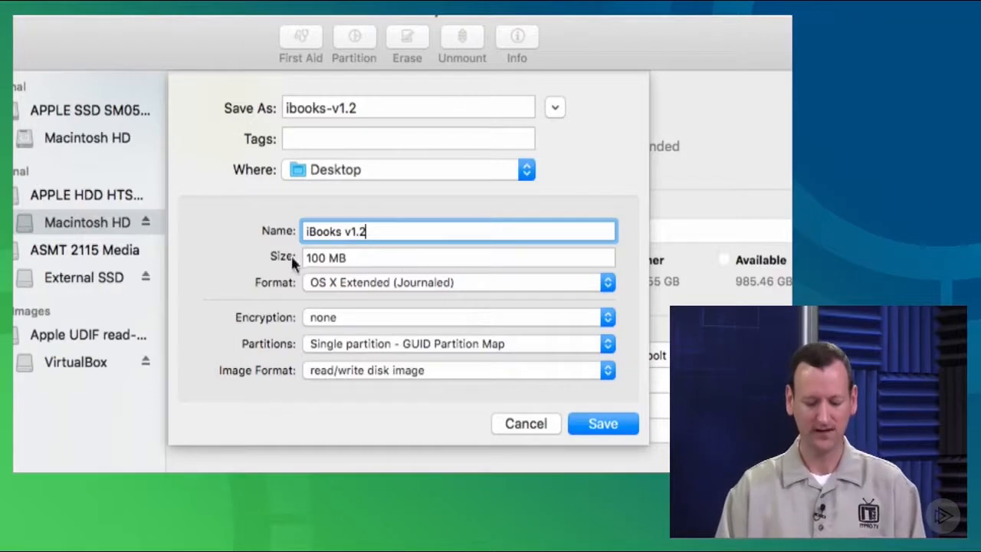
# Check the format choices, save the blank image with OS X Extended (Journaled), and dismiss the completion report
pyautogui.press('Tab')
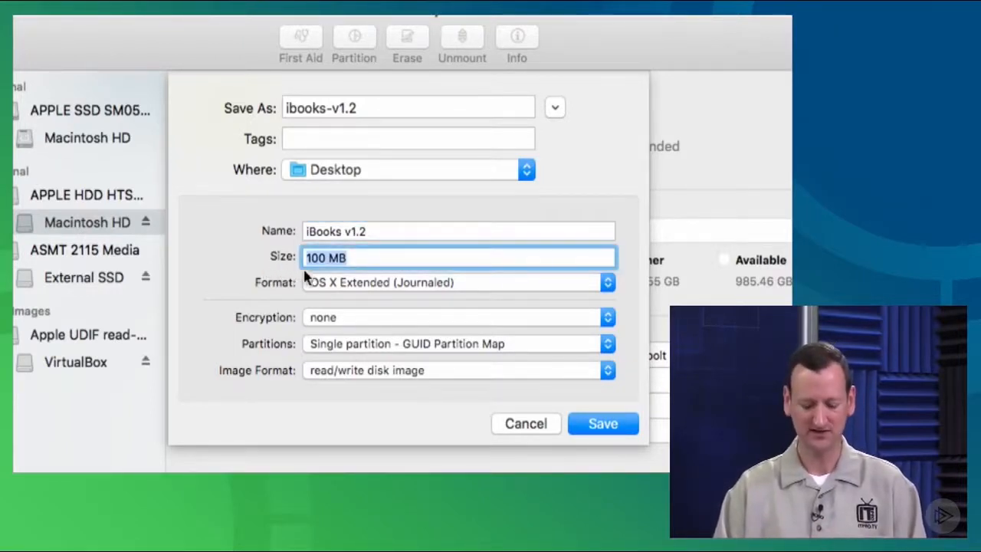
pyautogui.click(360, 290)
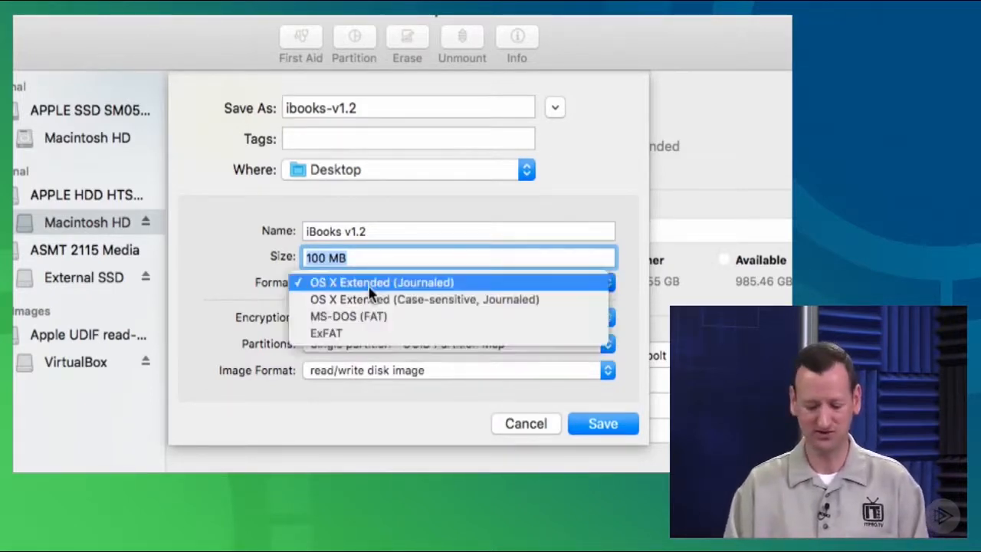
pyautogui.click(253, 283)
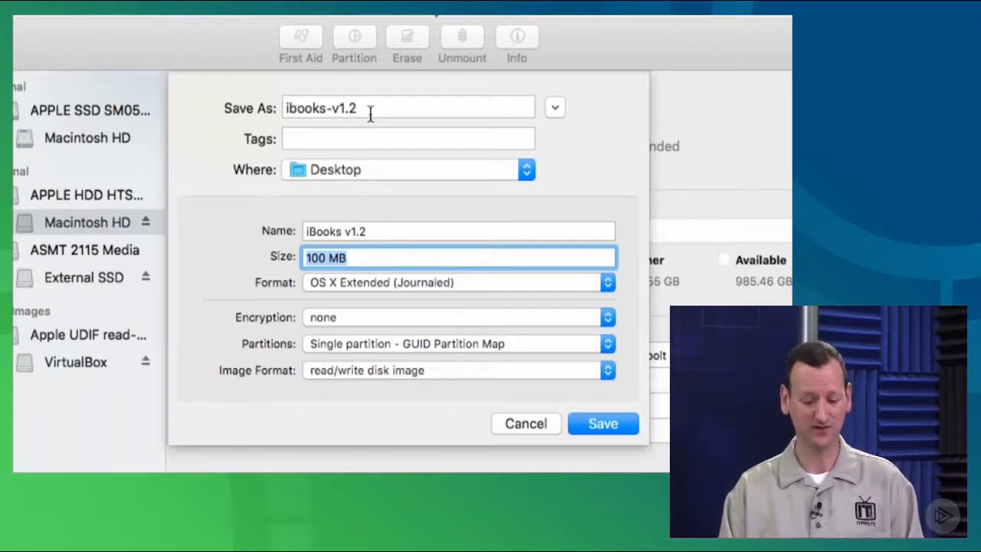
pyautogui.moveTo(370, 113); pyautogui.dragTo(227, 120)
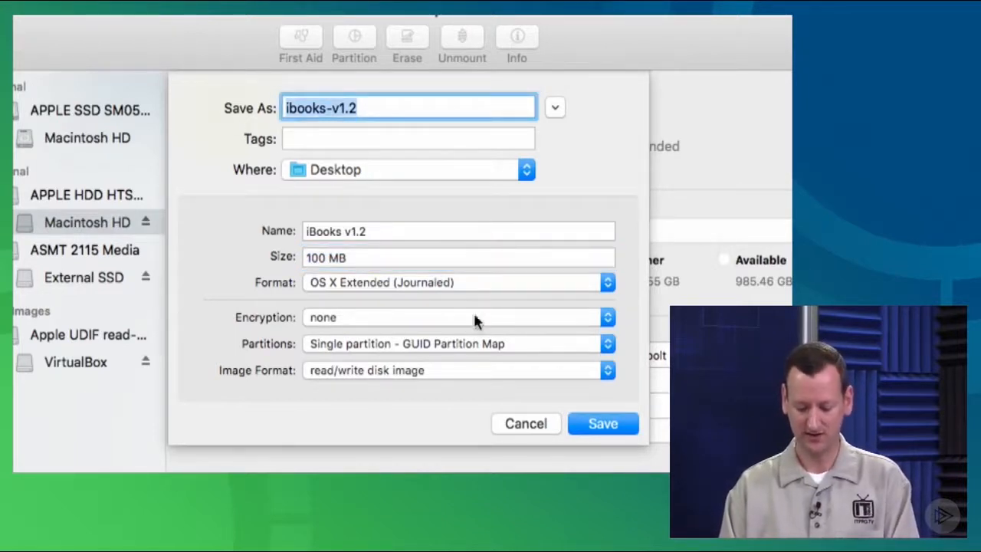
pyautogui.click(590, 419)
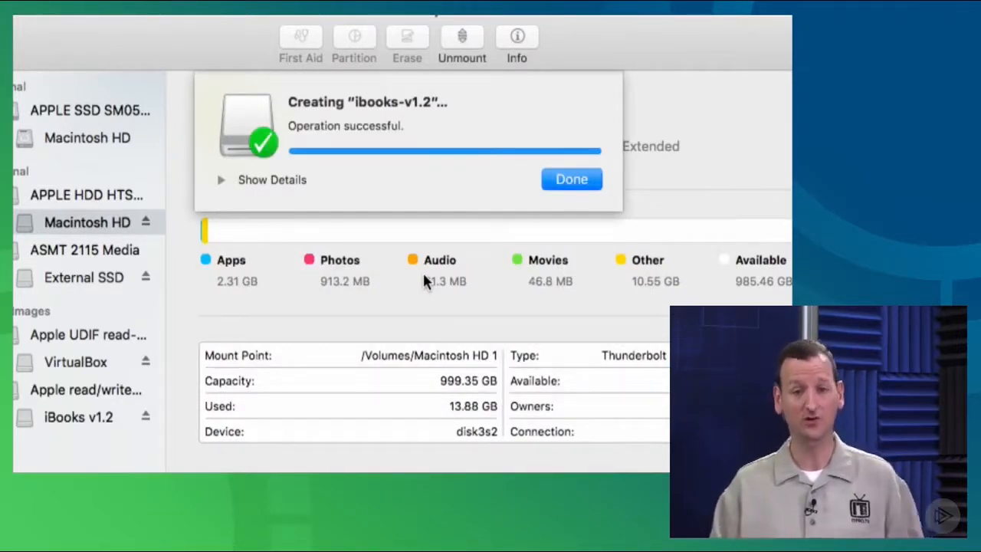
pyautogui.click(558, 181)
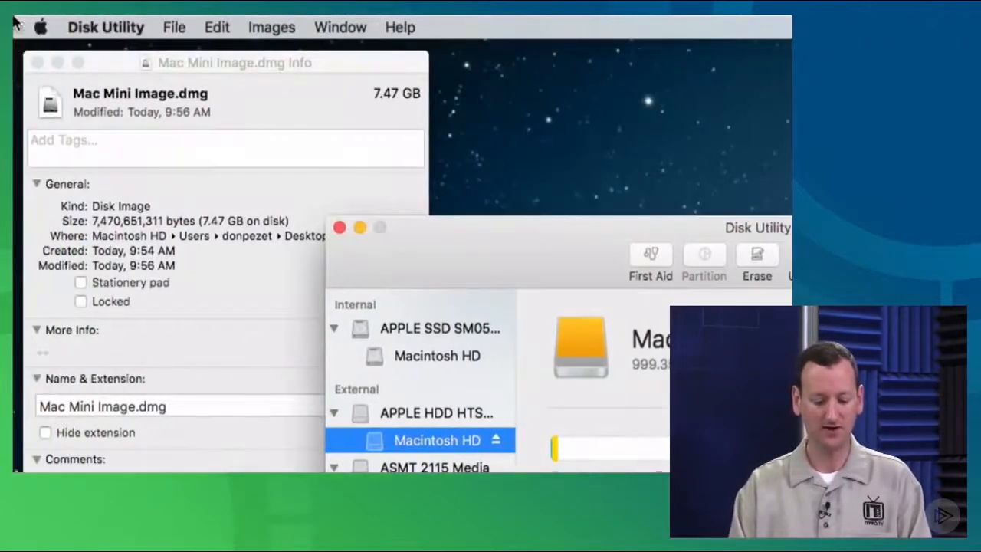
# Start another blank disk image with the file name ibooks-v1.3
pyautogui.click(177, 27)
pyautogui.moveTo(250, 53)
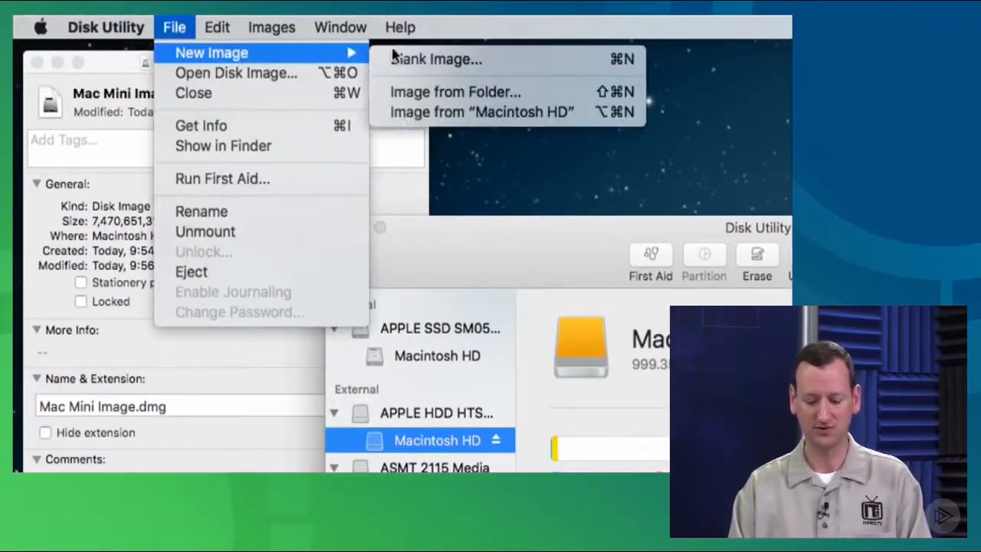
pyautogui.click(423, 58)
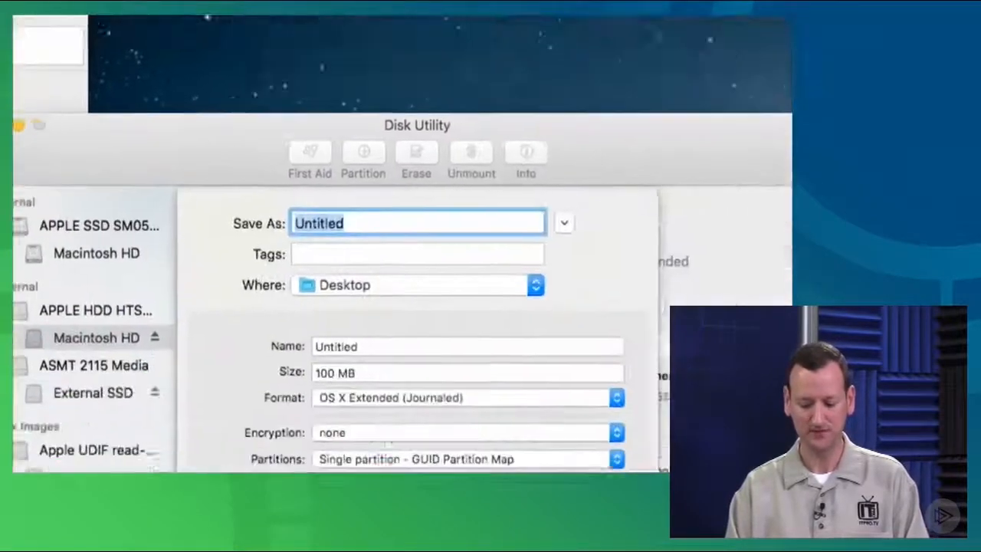
pyautogui.write('ibooks-v1.2')
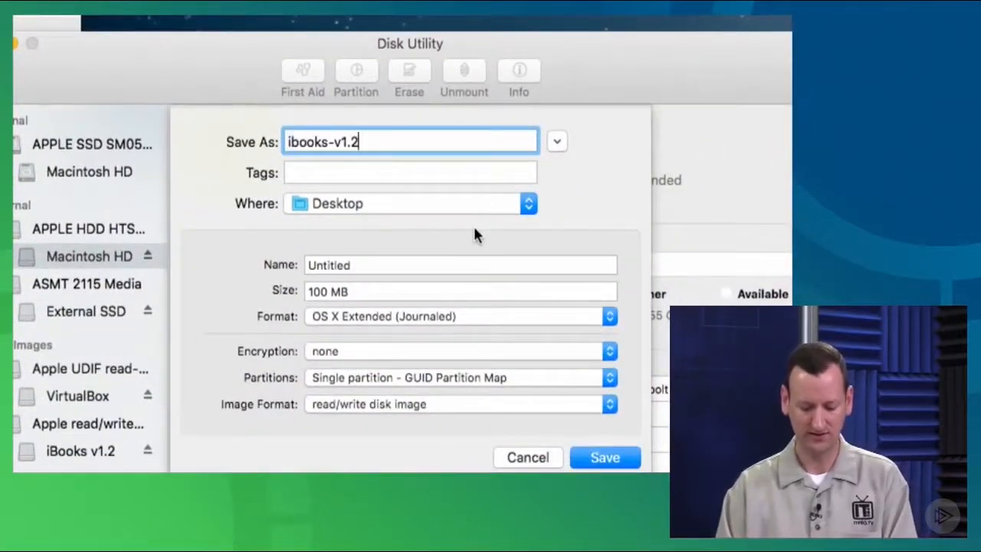
pyautogui.press('BackSpace')
pyautogui.write('3')
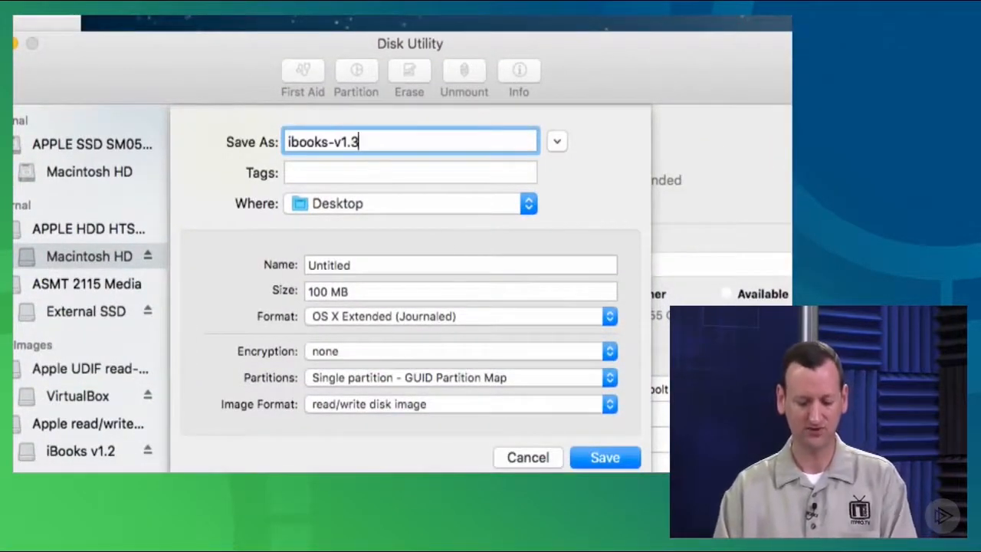
# Replace the second blank image's volume name with iBooks v1.3
pyautogui.click(387, 264)
pyautogui.press('BackSpace')
pyautogui.press('BackSpace')
pyautogui.press('BackSpace')
pyautogui.press('BackSpace')
pyautogui.press('BackSpace')
pyautogui.press('BackSpace')
pyautogui.press('BackSpace')
pyautogui.press('BackSpace')
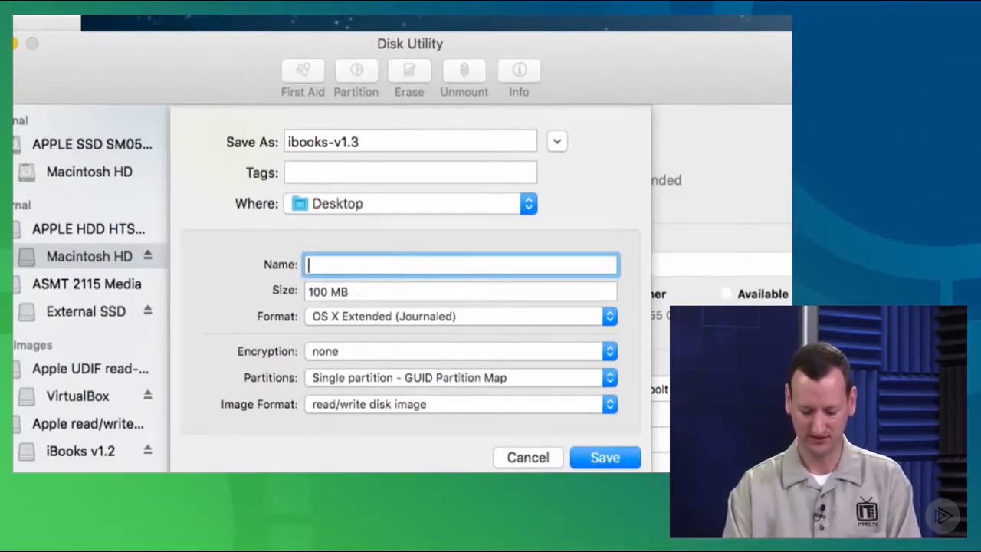
pyautogui.write('iBooks v')
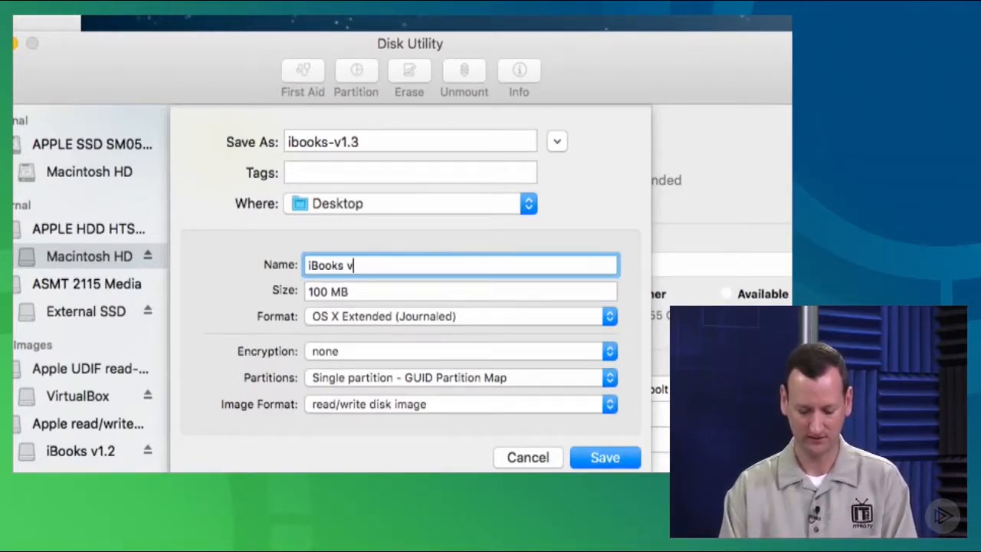
pyautogui.write('1')
pyautogui.press('BackSpace')
pyautogui.press('BackSpace')
pyautogui.write('v1')
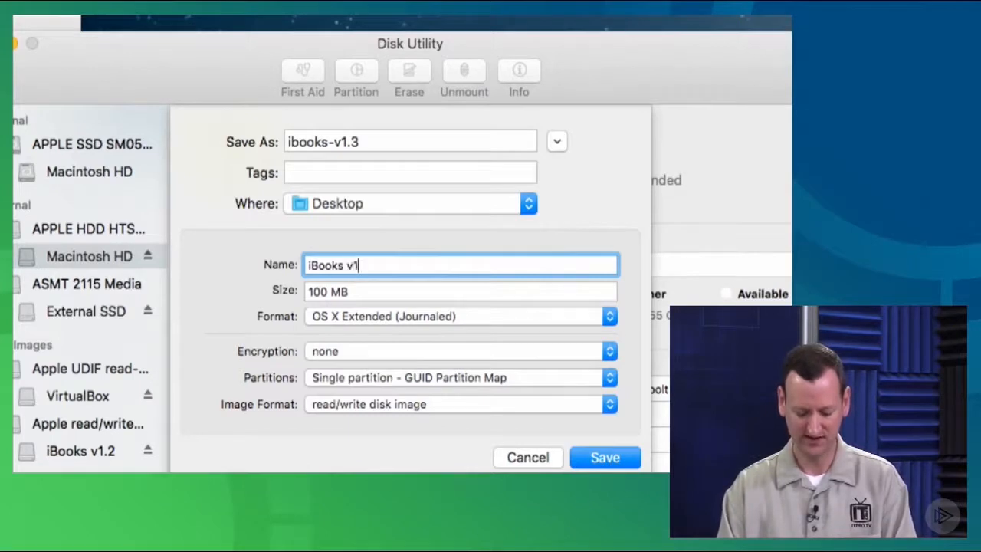
pyautogui.write('.3')
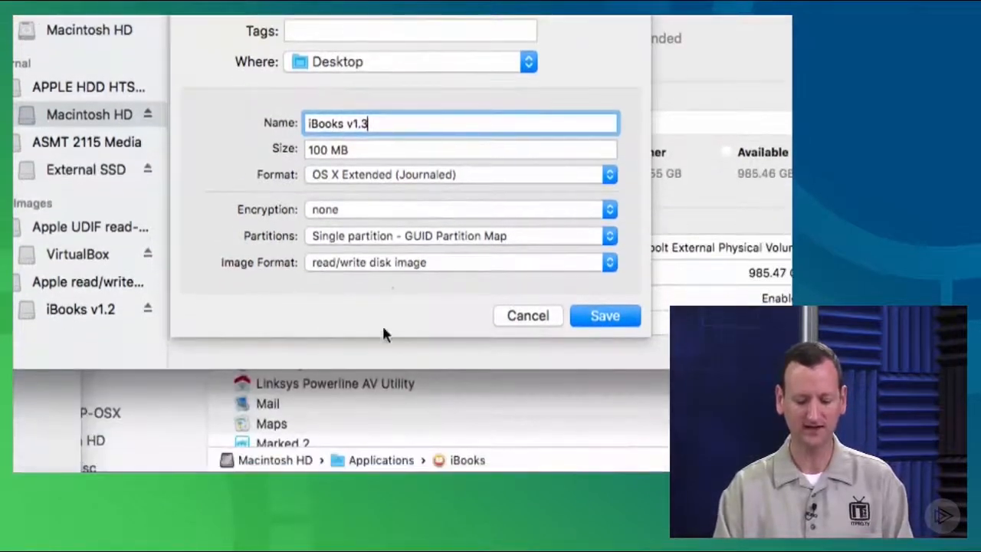
# Set the image format to sparse disk image and save the new image to the Desktop
pyautogui.click(417, 265)
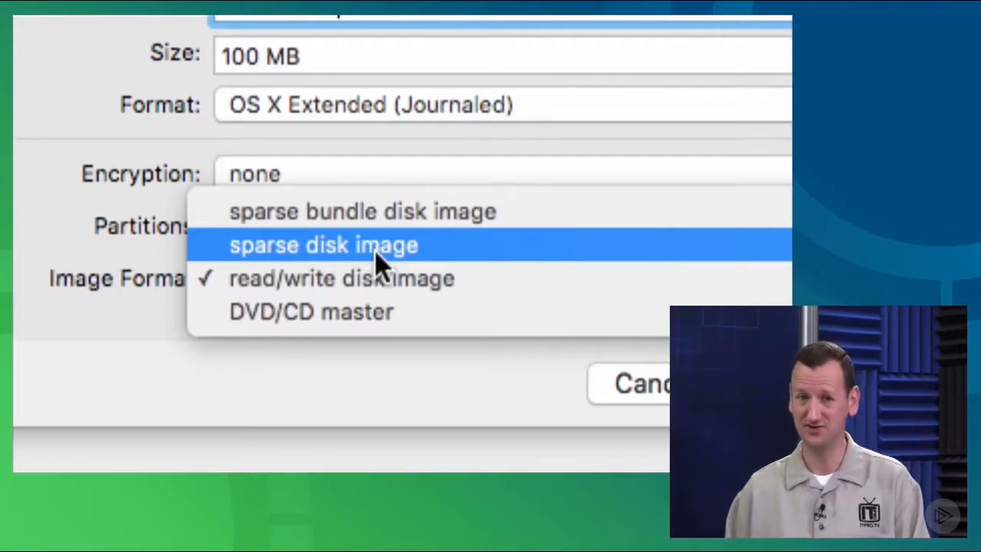
pyautogui.click(379, 253)
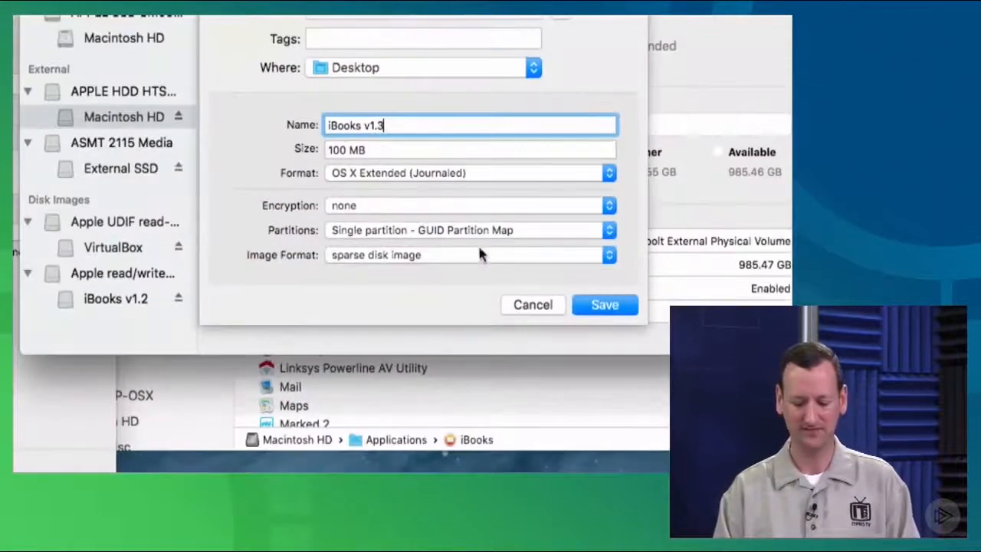
pyautogui.click(605, 304)
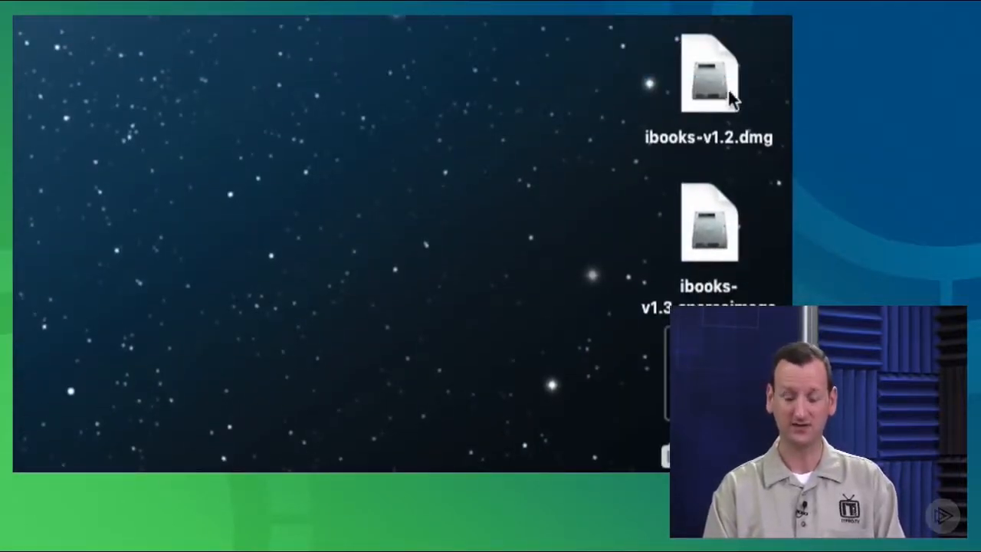
pyautogui.moveTo(705, 93); pyautogui.dragTo(350, 164)
pyautogui.rightClick(282, 166)
pyautogui.click(225, 161)
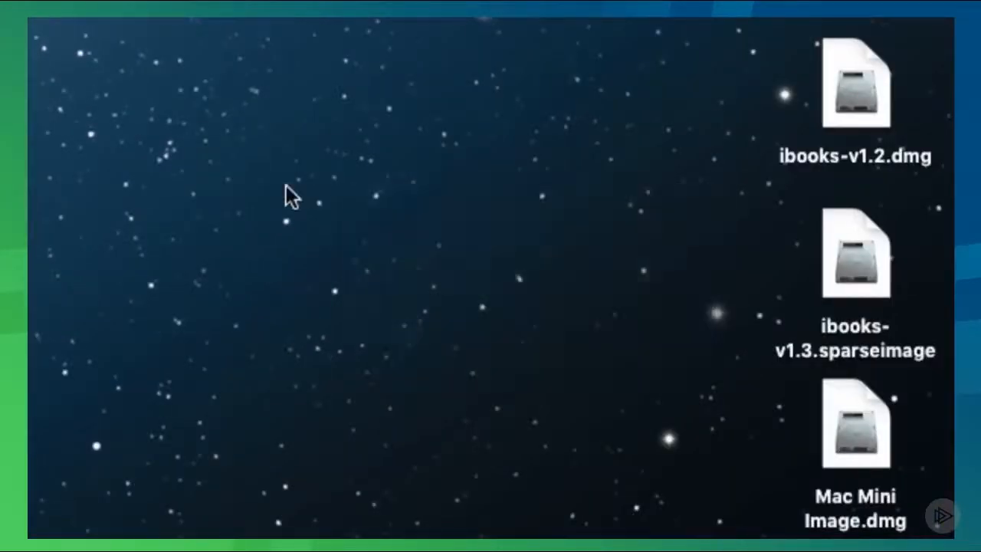
# Select the ibooks-v1.2.dmg and ibooks-v1.3.sparseimage files on the desktop in turn, and dismiss the image creation report
pyautogui.click(851, 109)
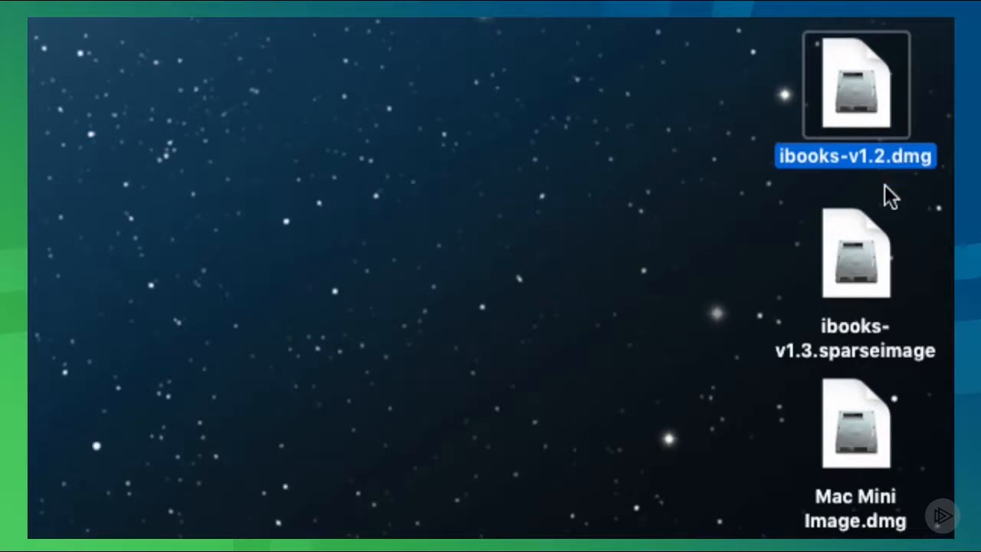
pyautogui.click(847, 341)
pyautogui.click(700, 343)
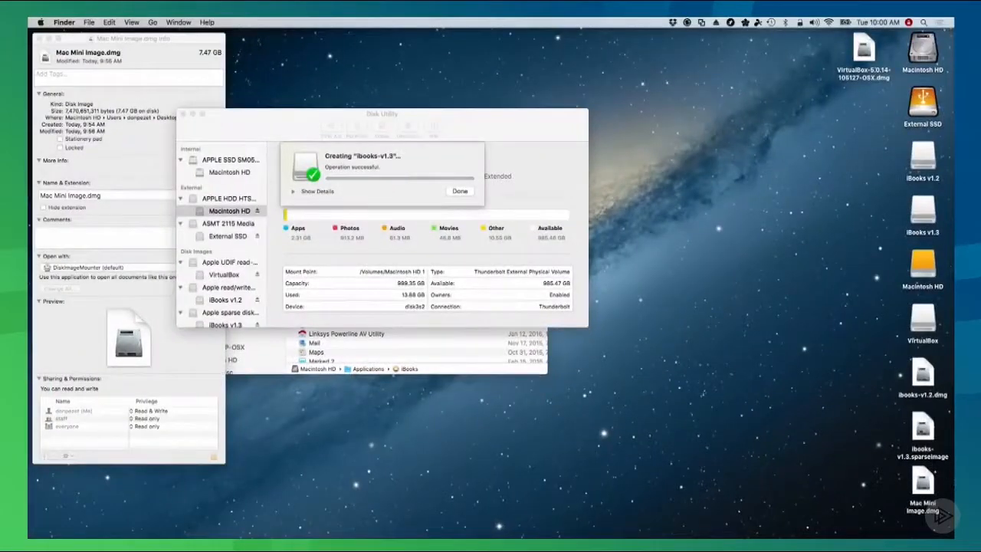
pyautogui.click(922, 383)
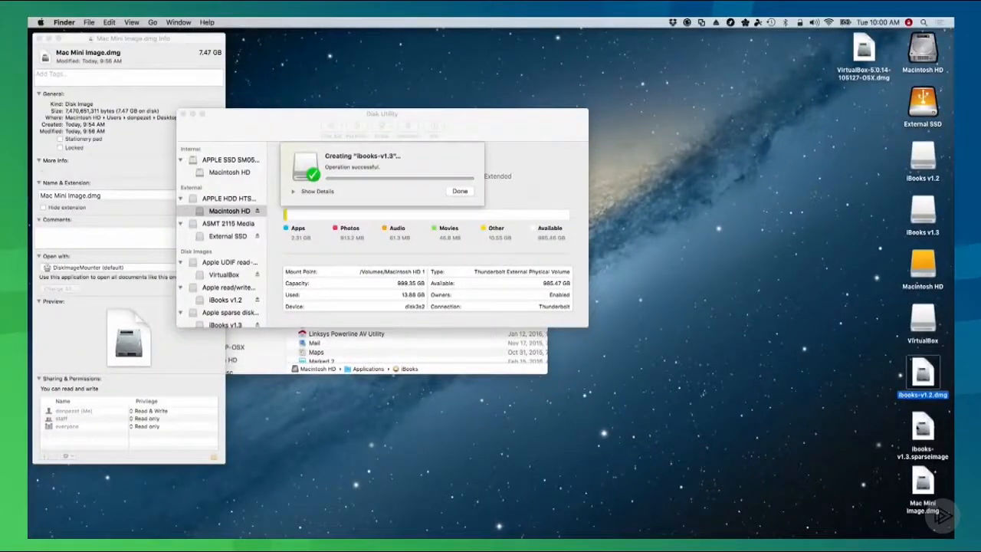
pyautogui.click(924, 433)
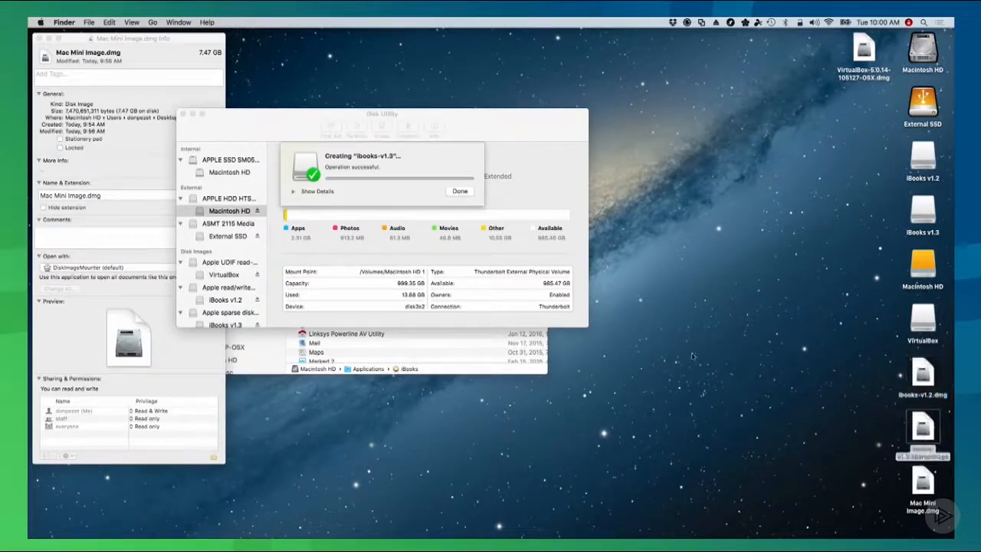
pyautogui.click(437, 196)
pyautogui.click(460, 192)
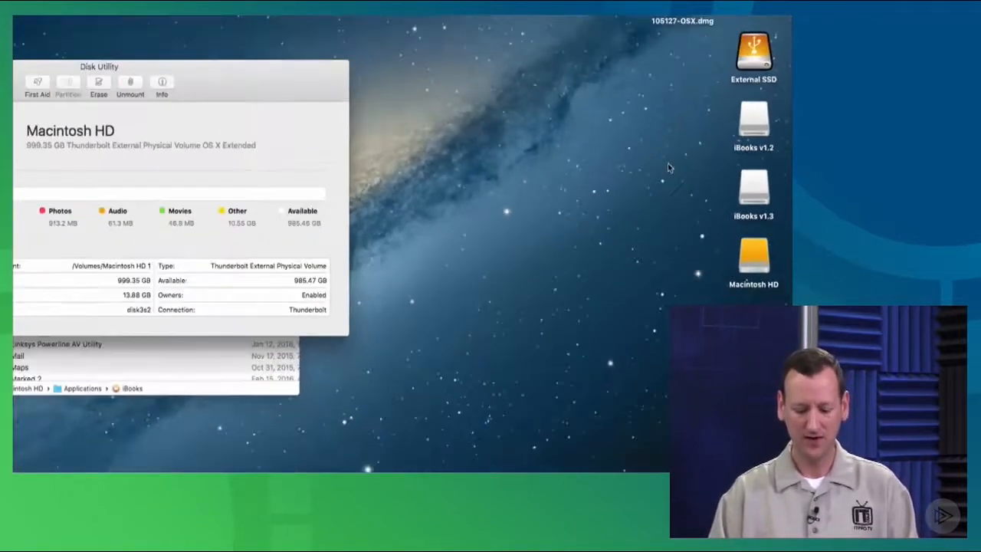
# Bring the Applications folder window forward and check the iBooks app's file information
pyautogui.click(284, 387)
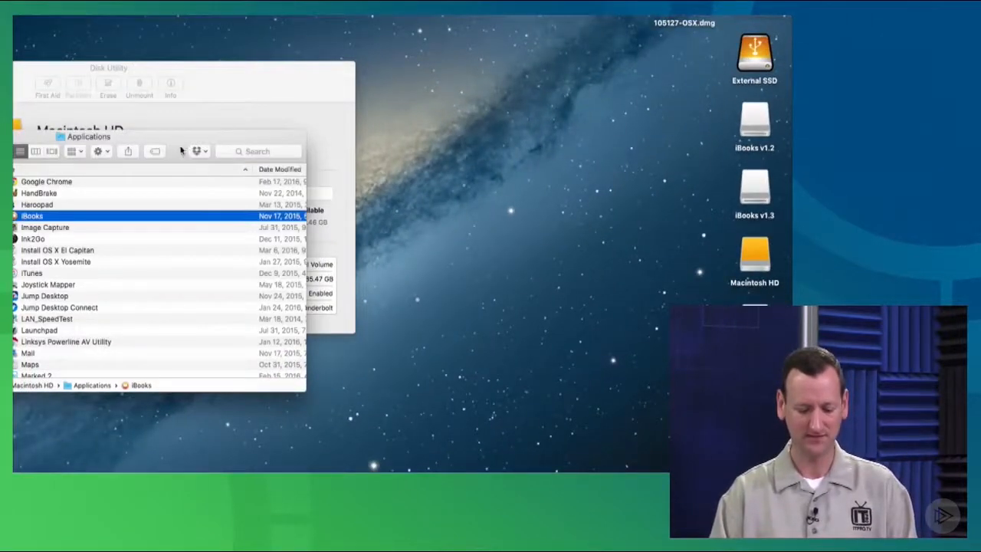
pyautogui.moveTo(181, 140); pyautogui.dragTo(371, 116)
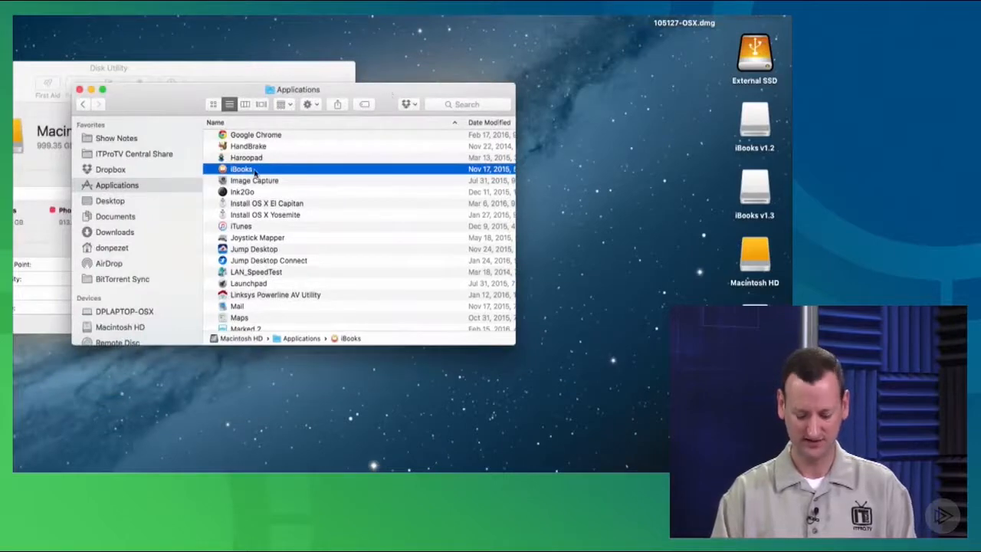
pyautogui.press('super+i')
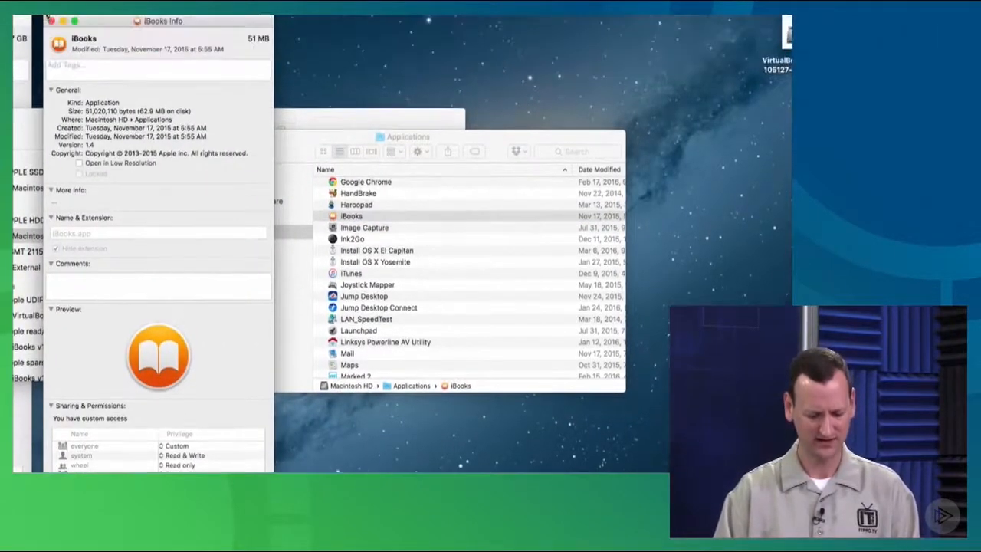
pyautogui.click(50, 43)
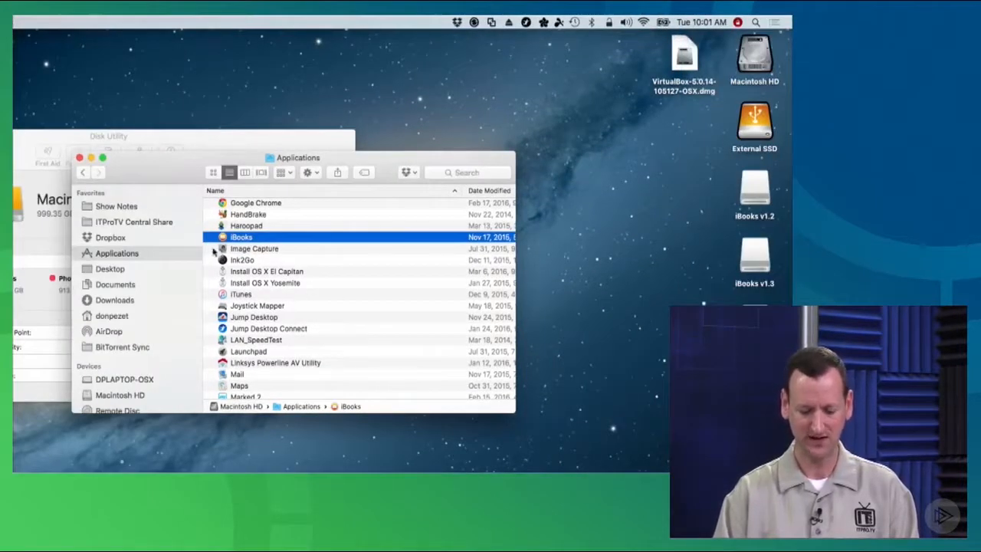
# Copy the iBooks app to the iBooks v1.2 and iBooks v1.3 volumes, and check the contents of both volumes
pyautogui.moveTo(266, 240); pyautogui.dragTo(761, 190)
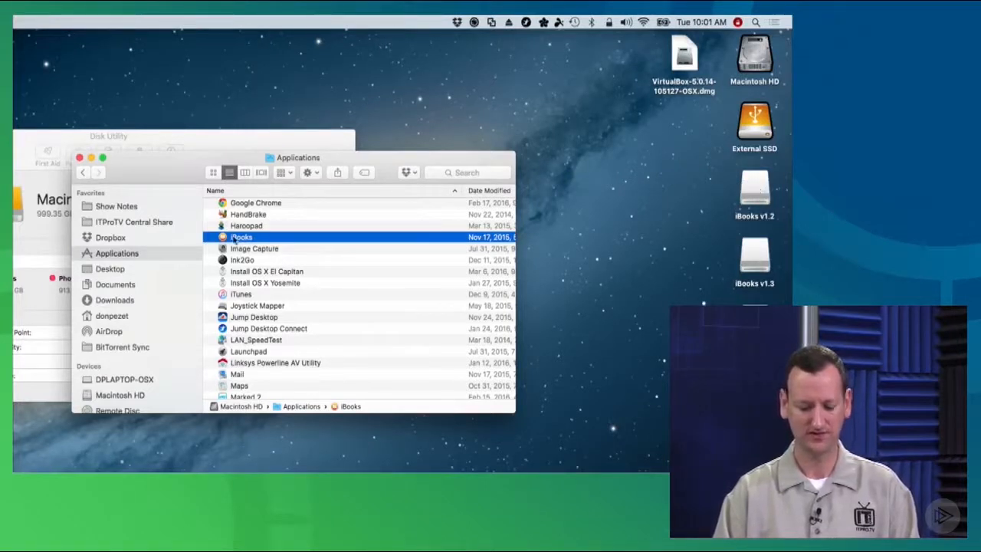
pyautogui.moveTo(223, 238); pyautogui.dragTo(755, 263)
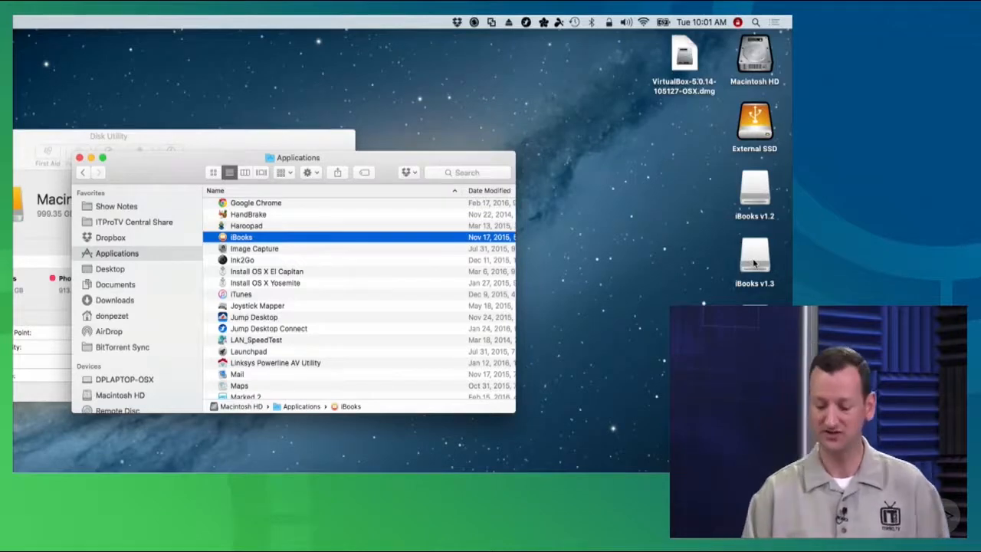
pyautogui.scroll(-2, 130, 343)
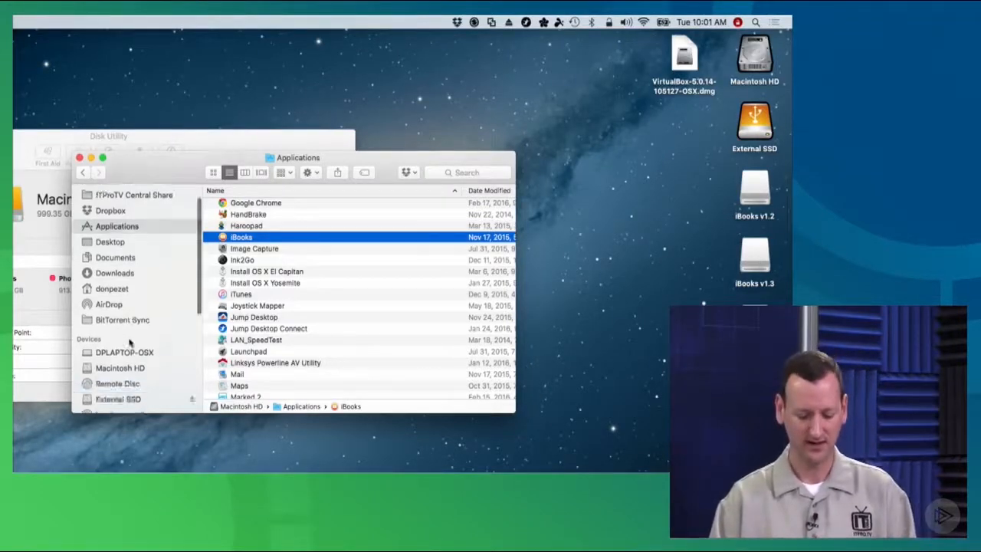
pyautogui.scroll(-5, 130, 343)
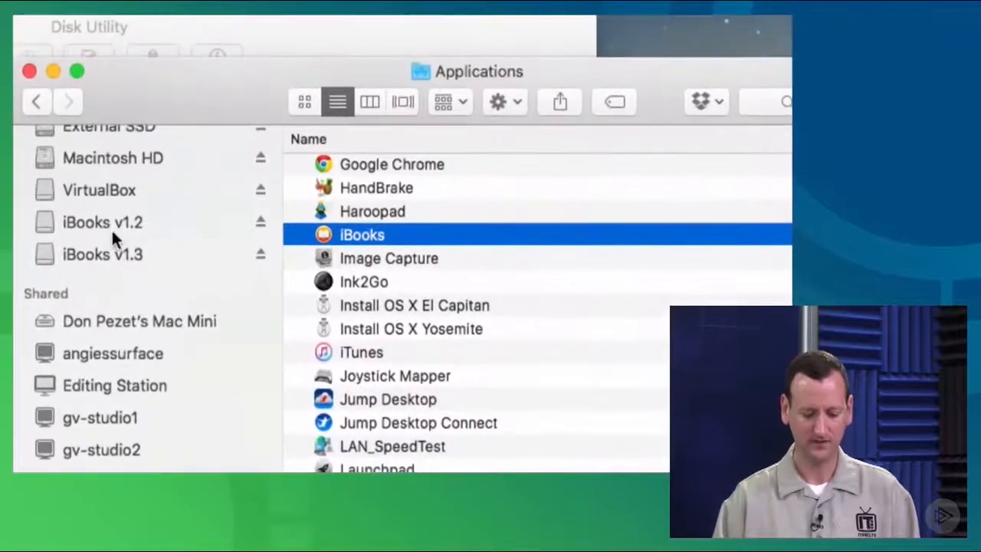
pyautogui.click(118, 231)
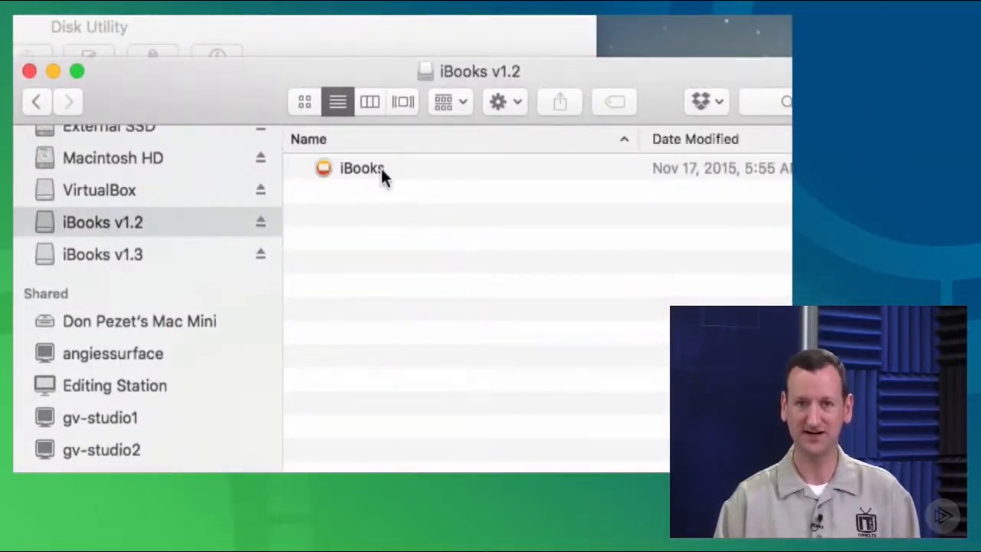
pyautogui.click(118, 257)
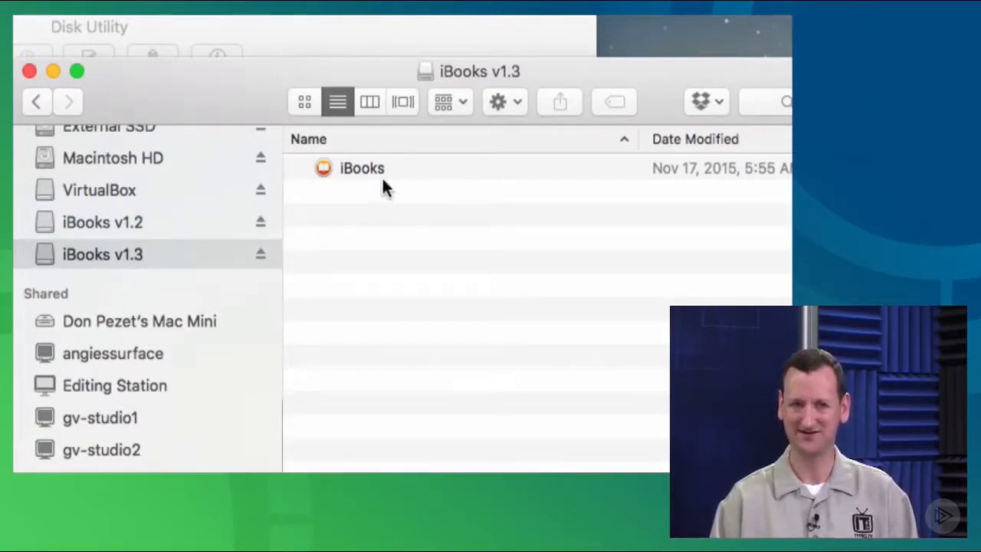
# Open the Desktop folder and place the Size column beside the file names to compare the disk image sizes
pyautogui.scroll(5, 129, 230)
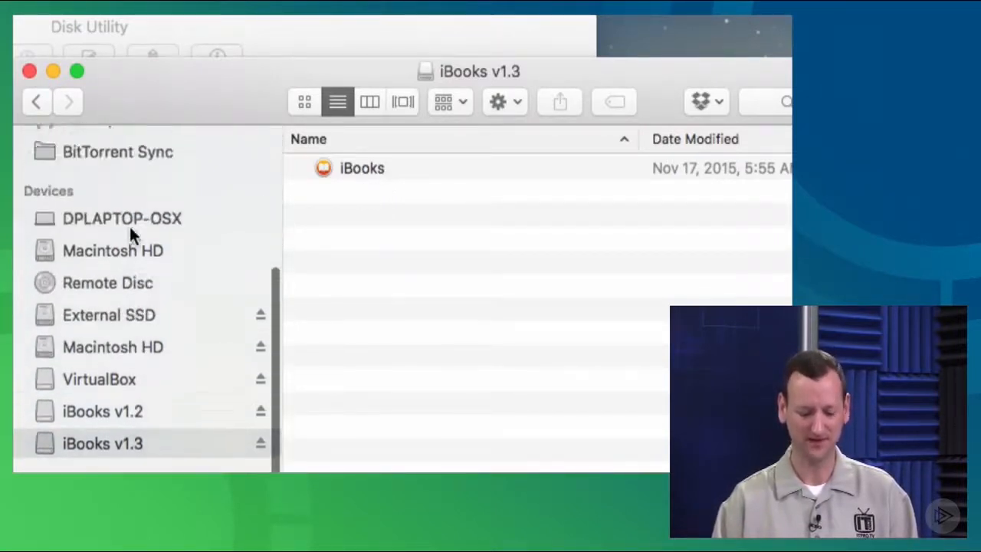
pyautogui.scroll(5, 129, 230)
pyautogui.click(110, 234)
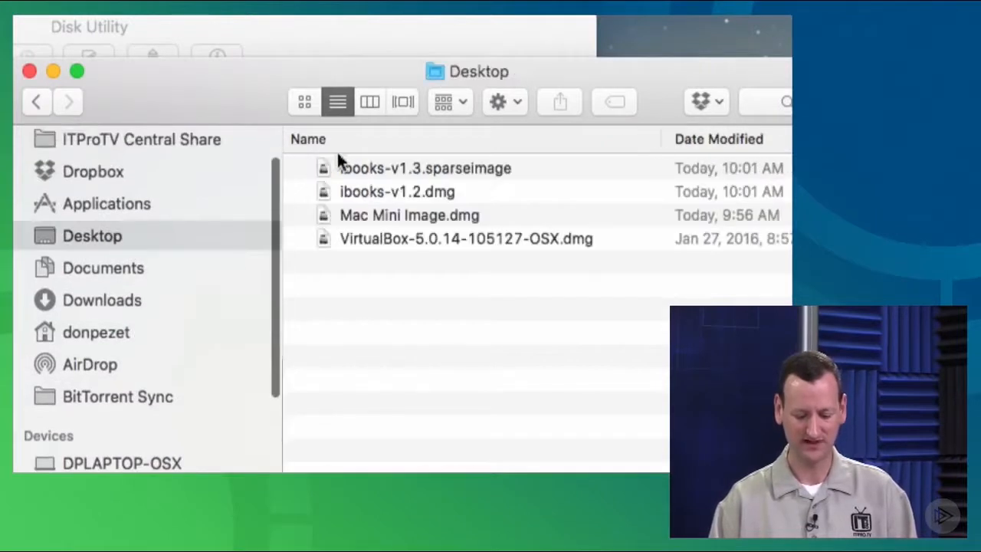
pyautogui.moveTo(406, 70); pyautogui.dragTo(212, 60)
pyautogui.moveTo(704, 129); pyautogui.dragTo(320, 136)
pyautogui.hscroll(-5, 187, 226)
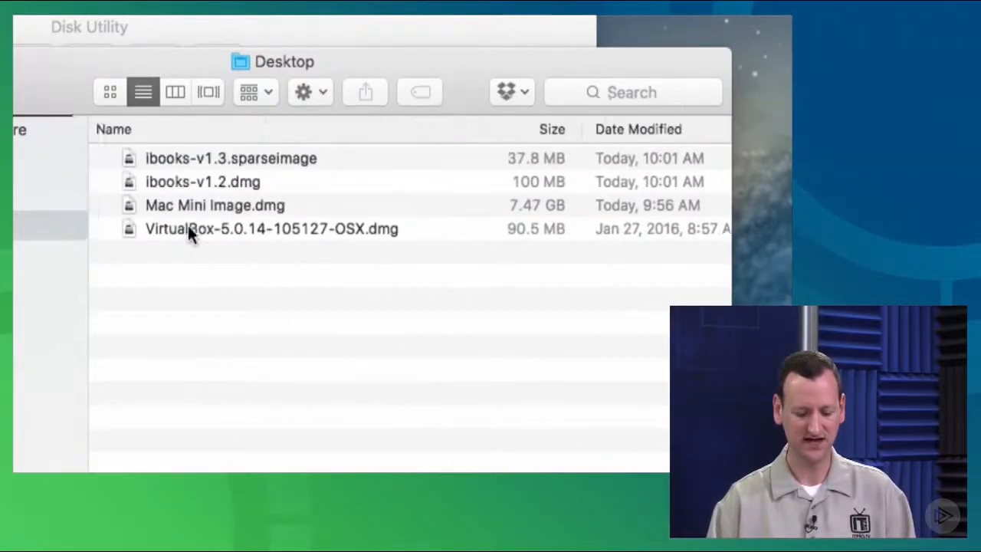
# Select ibooks-v1.2.dmg in the Desktop folder and eject the iBooks v1.2 and iBooks v1.3 volumes
pyautogui.click(233, 182)
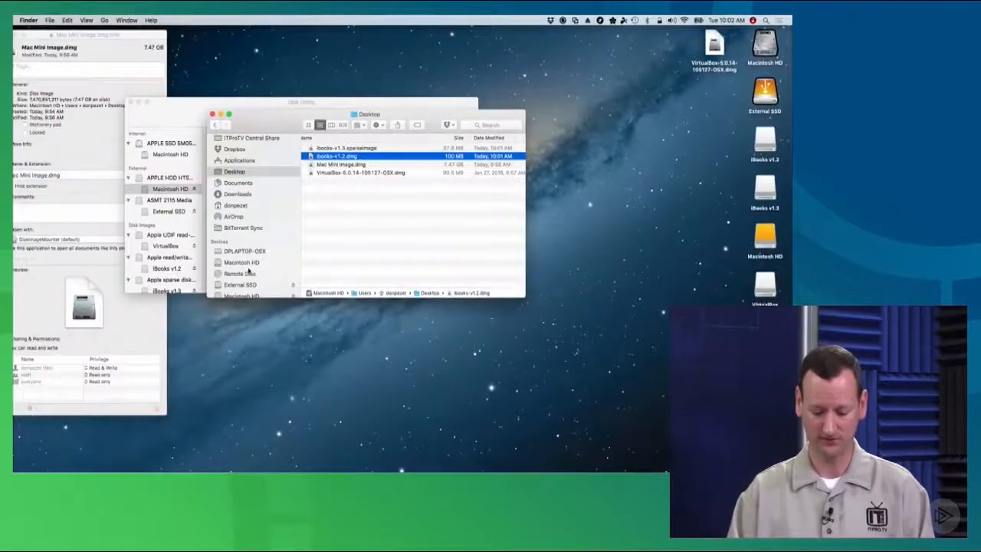
pyautogui.scroll(-5, 253, 253)
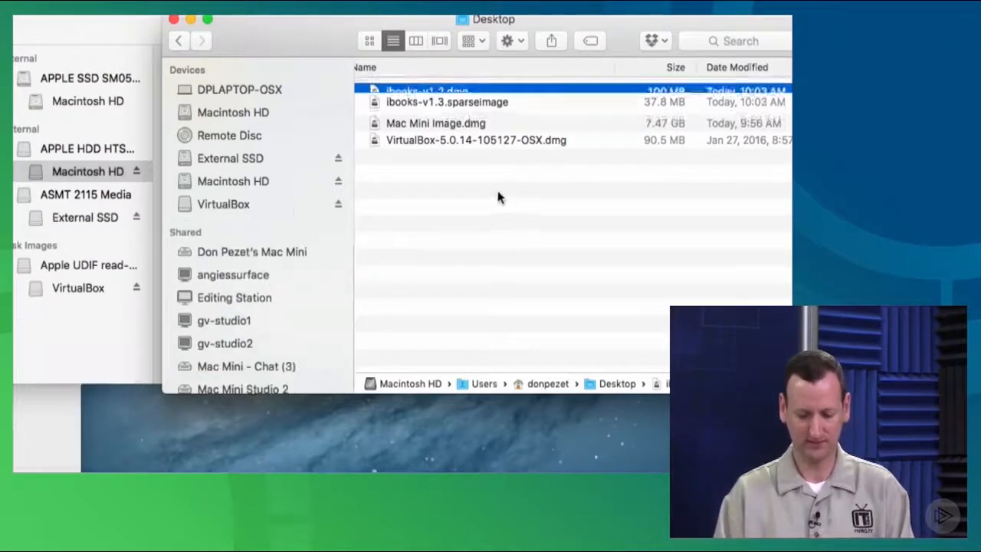
# Rename ibooks-v1.3.sparseimage to ibooks-v1.3.dmg and accept the extension change
pyautogui.click(443, 89)
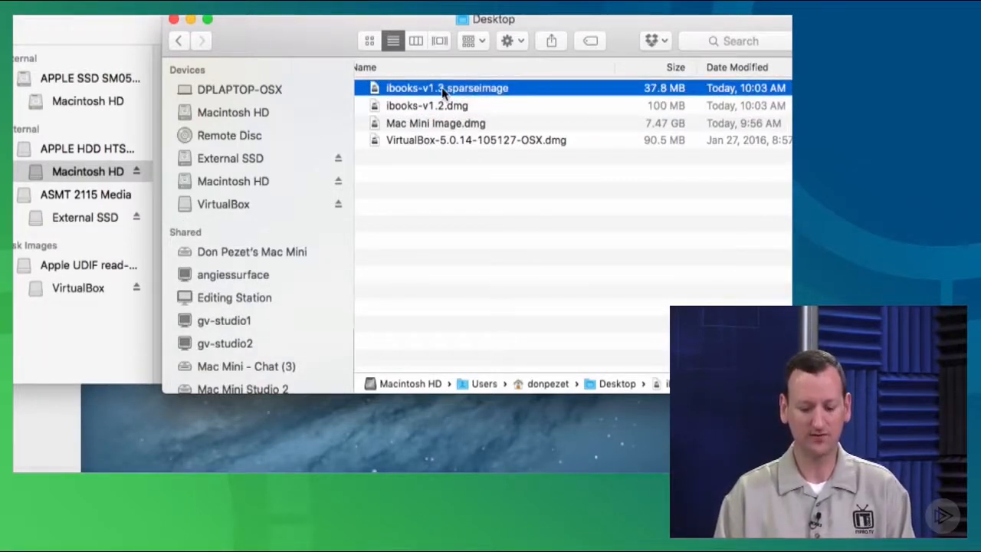
pyautogui.press('Return')
pyautogui.hotkey('shift', 'Right')
pyautogui.hotkey('shift', 'Right')
pyautogui.hotkey('shift', 'Right')
pyautogui.hotkey('shift', 'Right')
pyautogui.hotkey('shift', 'Right')
pyautogui.hotkey('shift', 'Right')
pyautogui.hotkey('shift', 'Right')
pyautogui.hotkey('shift', 'Right')
pyautogui.hotkey('shift', 'Right')
pyautogui.hotkey('shift', 'Right')
pyautogui.hotkey('shift', 'Right')
pyautogui.hotkey('shift', 'Right')
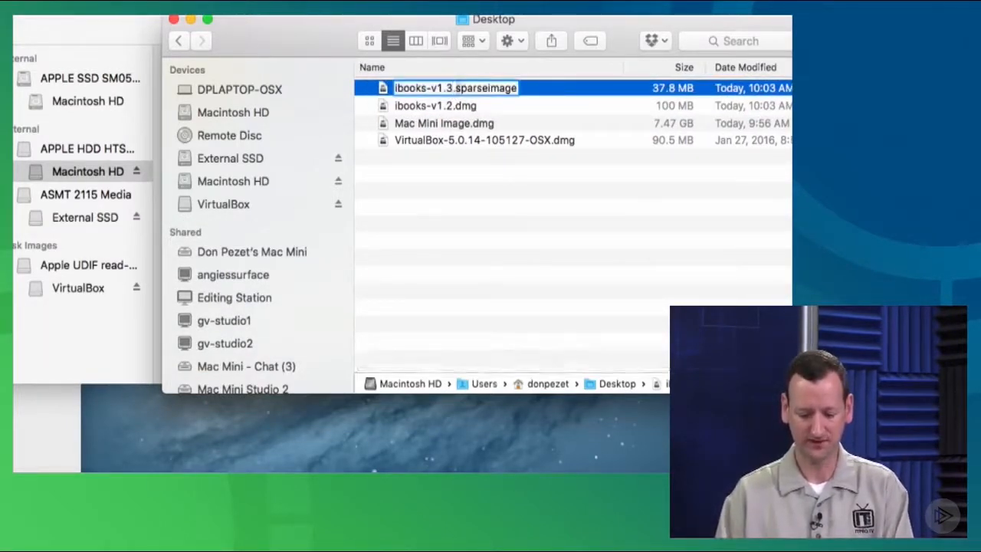
pyautogui.write('dmg')
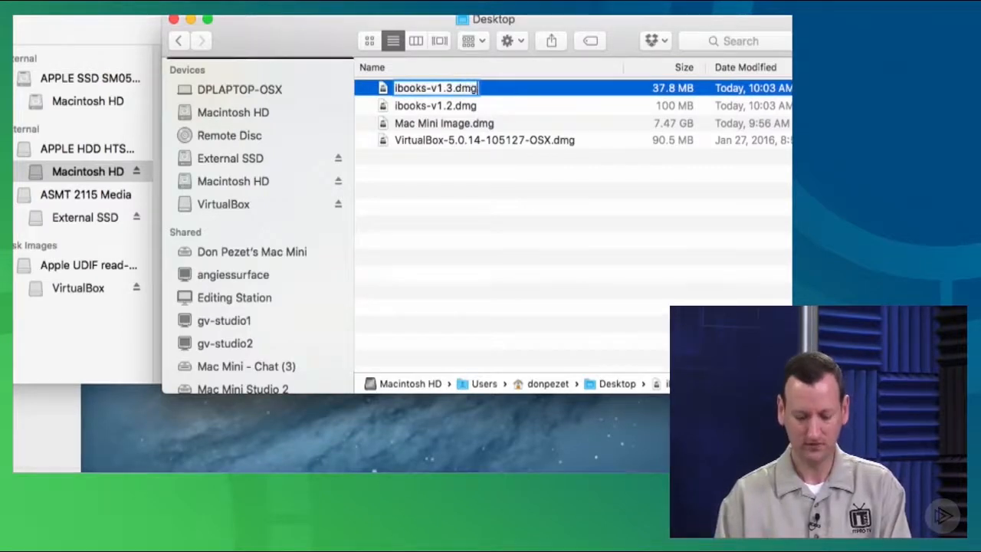
pyautogui.press('Return')
pyautogui.click(664, 150)
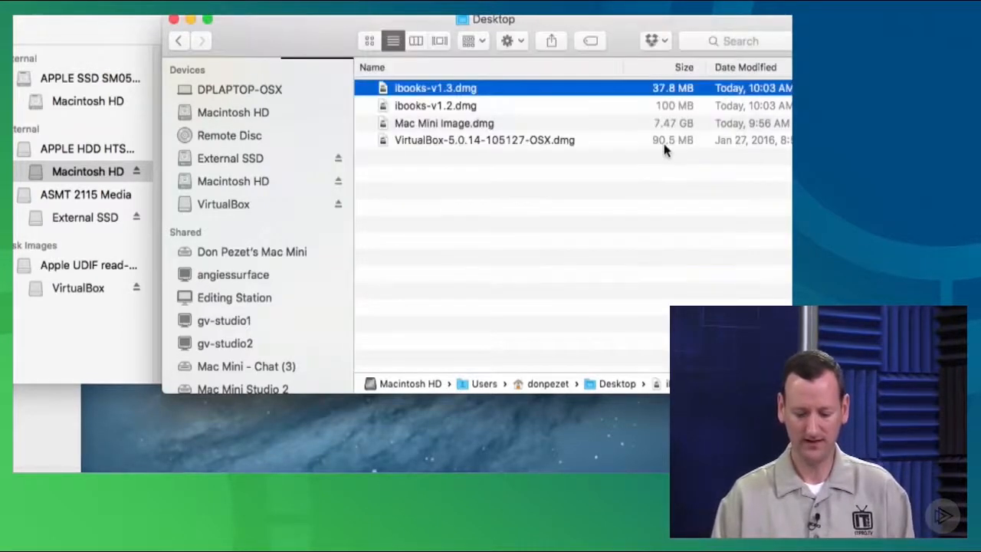
# Select ibooks-v1.3.dmg and ibooks-v1.2.dmg together to compare them, and clear the selection
pyautogui.click(471, 91)
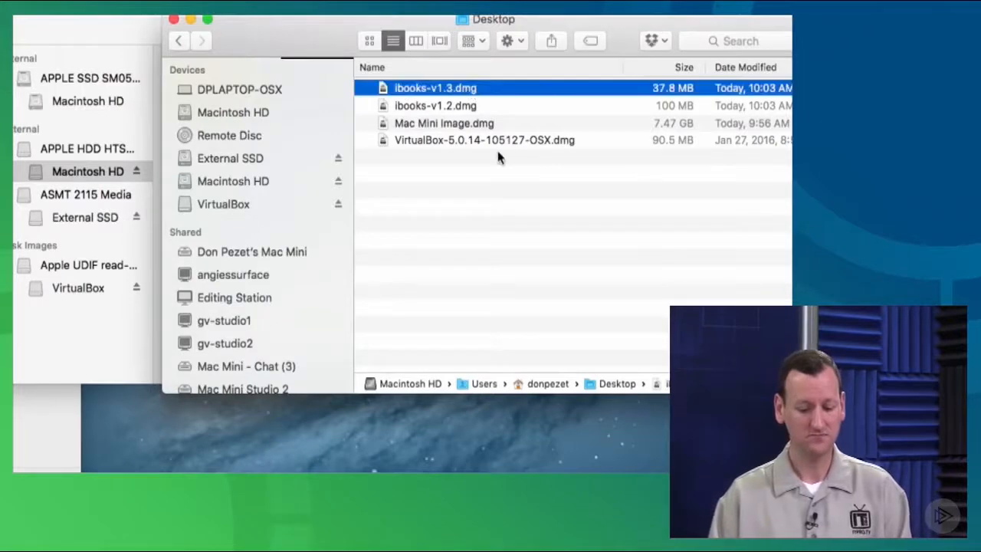
pyautogui.hotkey('shift', 'Down')
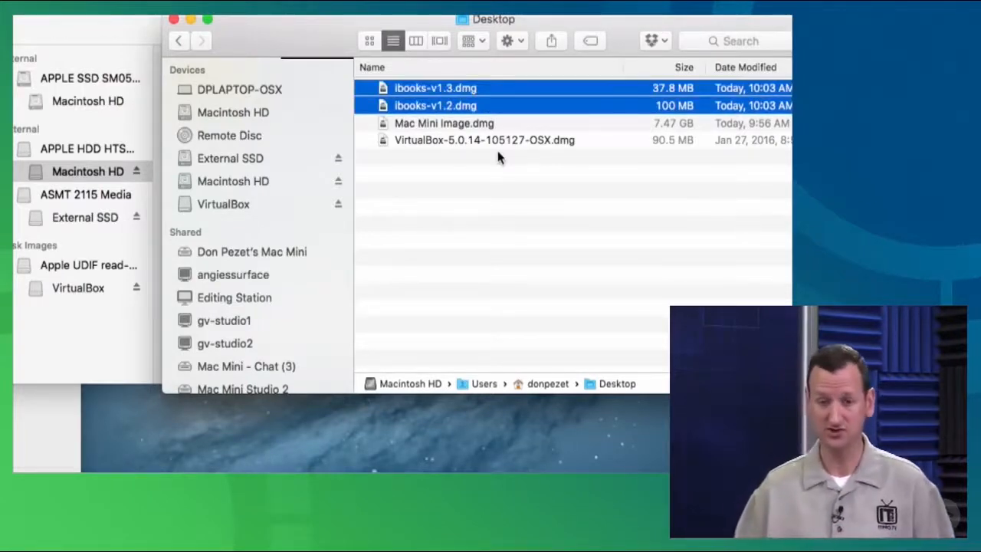
pyautogui.click(476, 167)
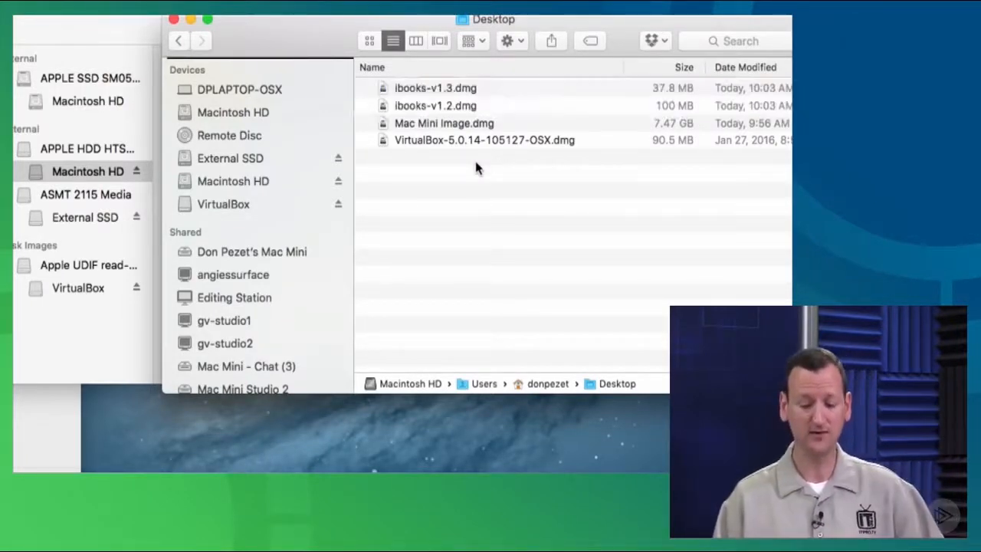